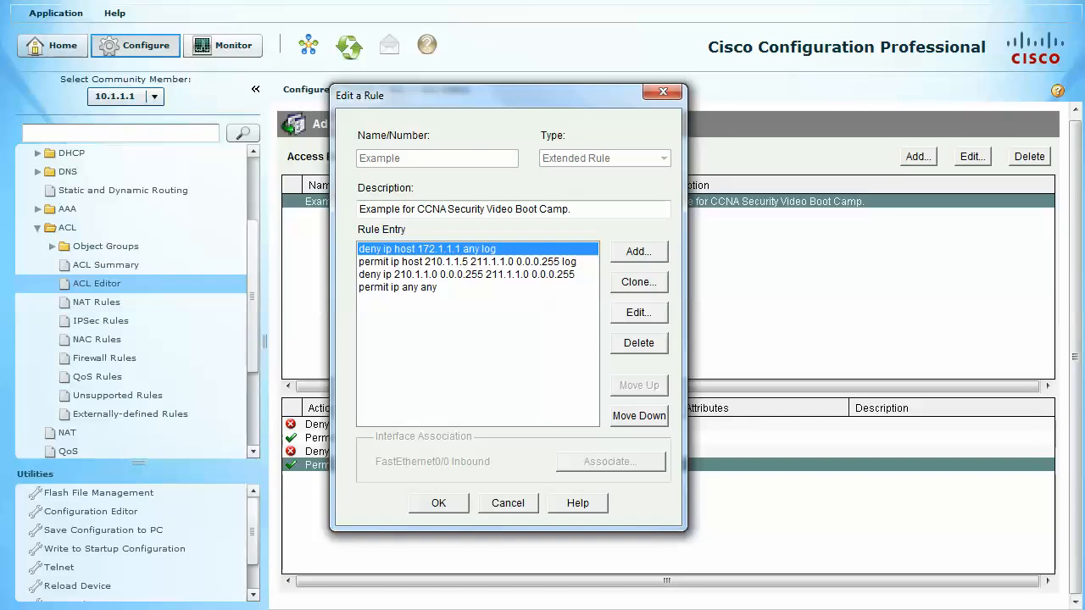
- Cancel editing the Example rule and check the Access Rules category in the ACL summary
{"action": "left_click", "coordinate": [507, 502]}
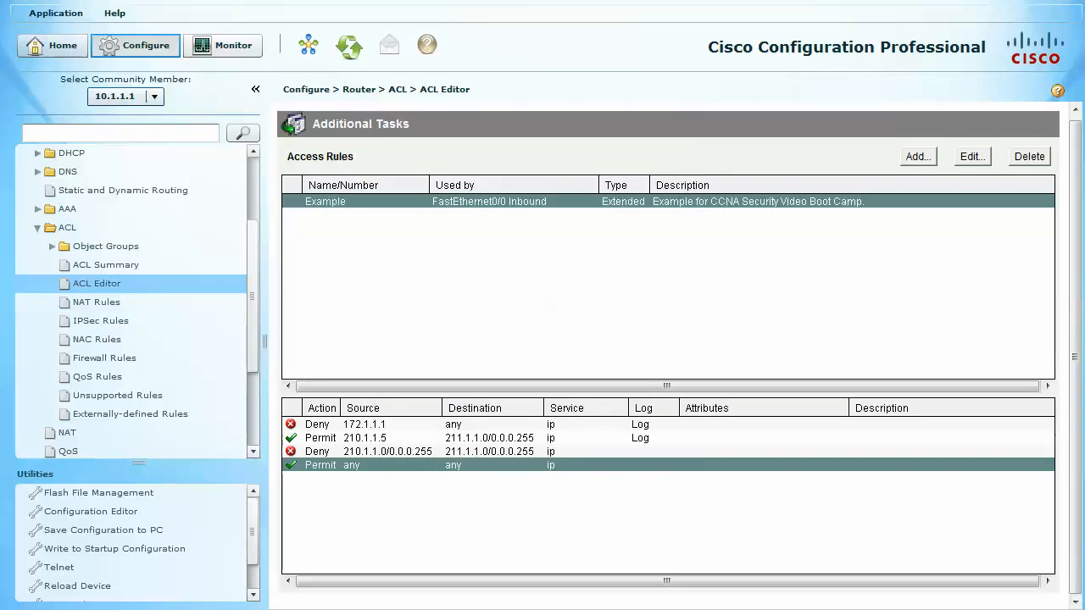
{"action": "left_click", "coordinate": [102, 264]}
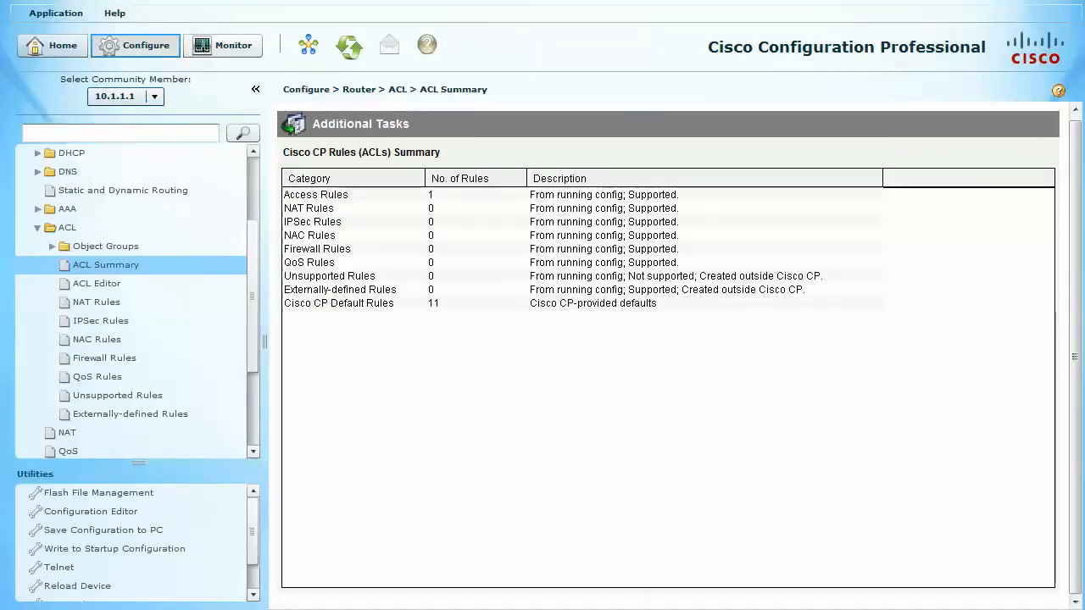
{"action": "left_click", "coordinate": [316, 195]}
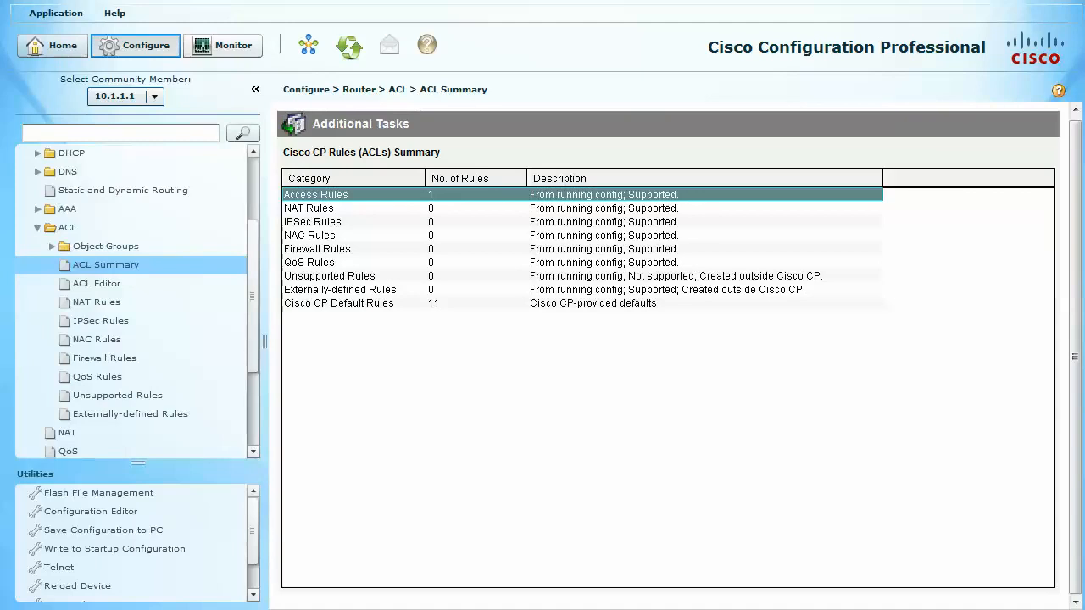
{"action": "scroll", "coordinate": [136, 303], "scroll_direction": "up", "scroll_amount": 3}
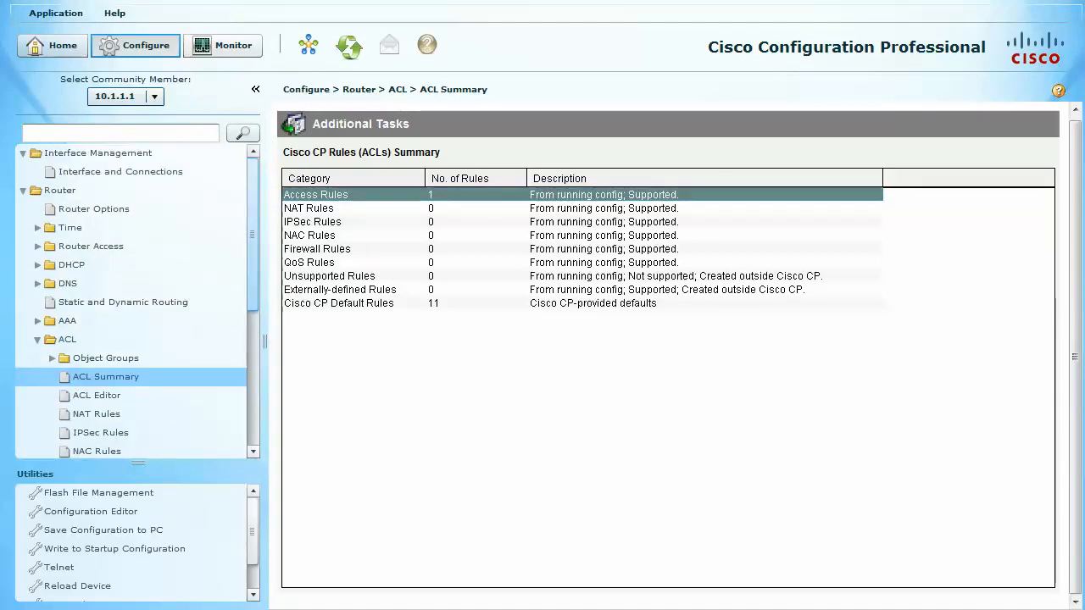
- Open the FastEthernet0/0 interface for editing from its inbound access rule entry under Interface and Connections
{"action": "left_click", "coordinate": [128, 209]}
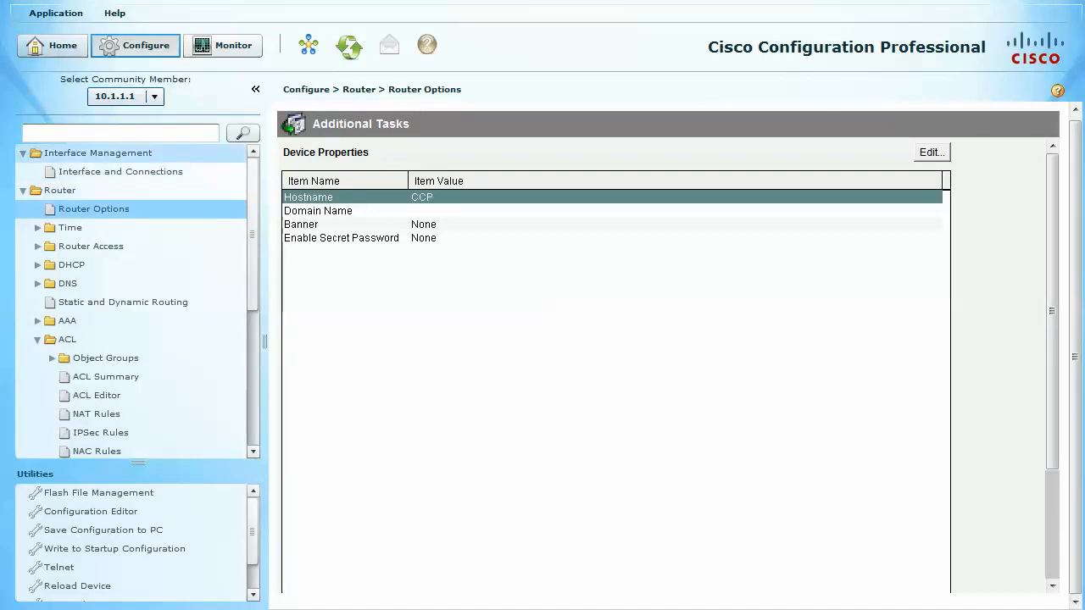
{"action": "left_click", "coordinate": [98, 153]}
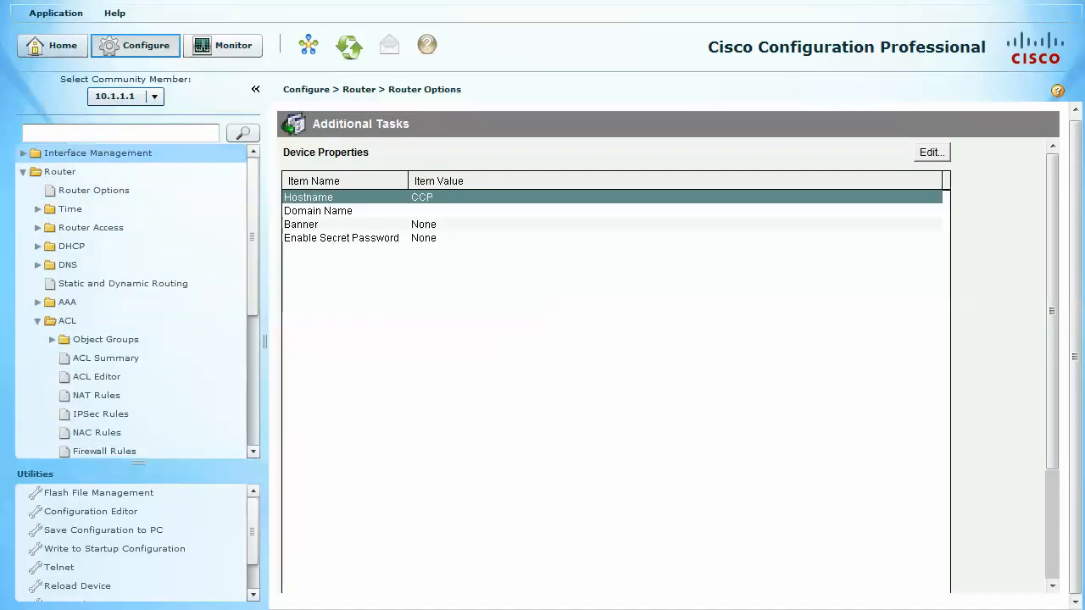
{"action": "left_click", "coordinate": [51, 173]}
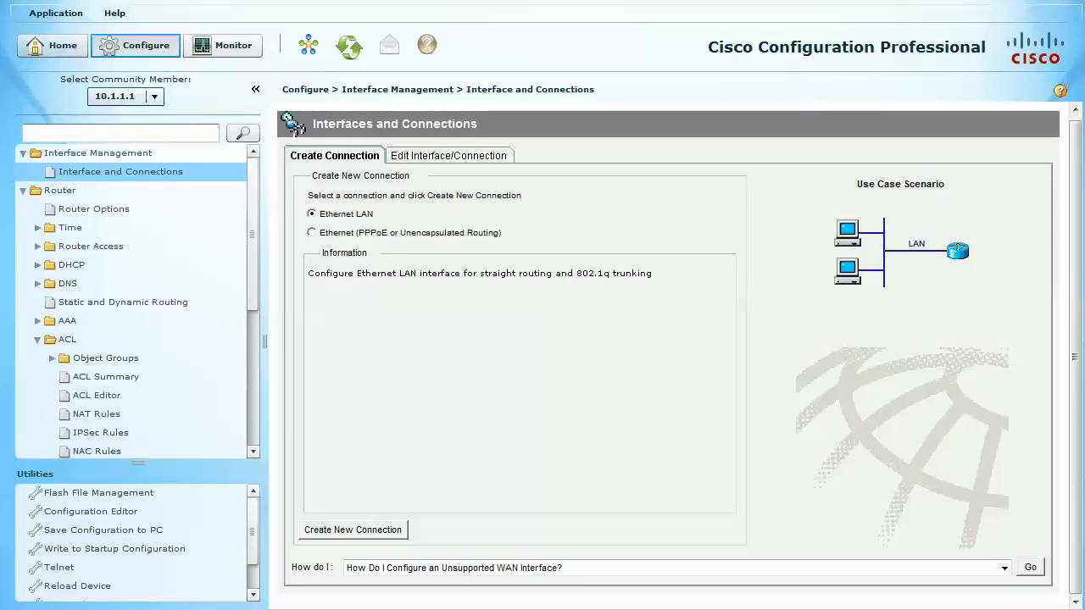
{"action": "left_click", "coordinate": [449, 156]}
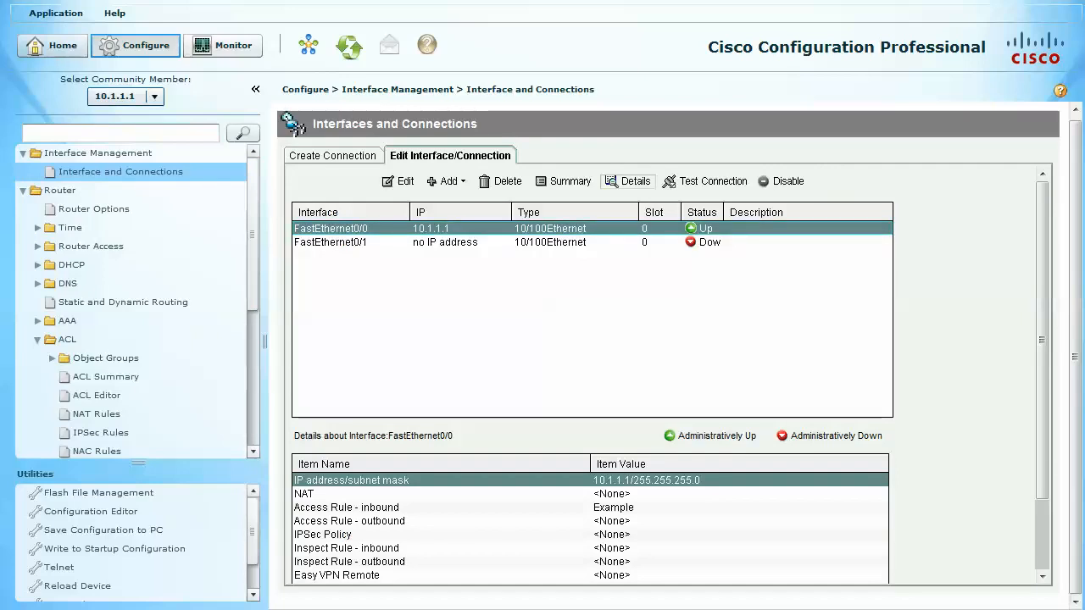
{"action": "left_click", "coordinate": [590, 507]}
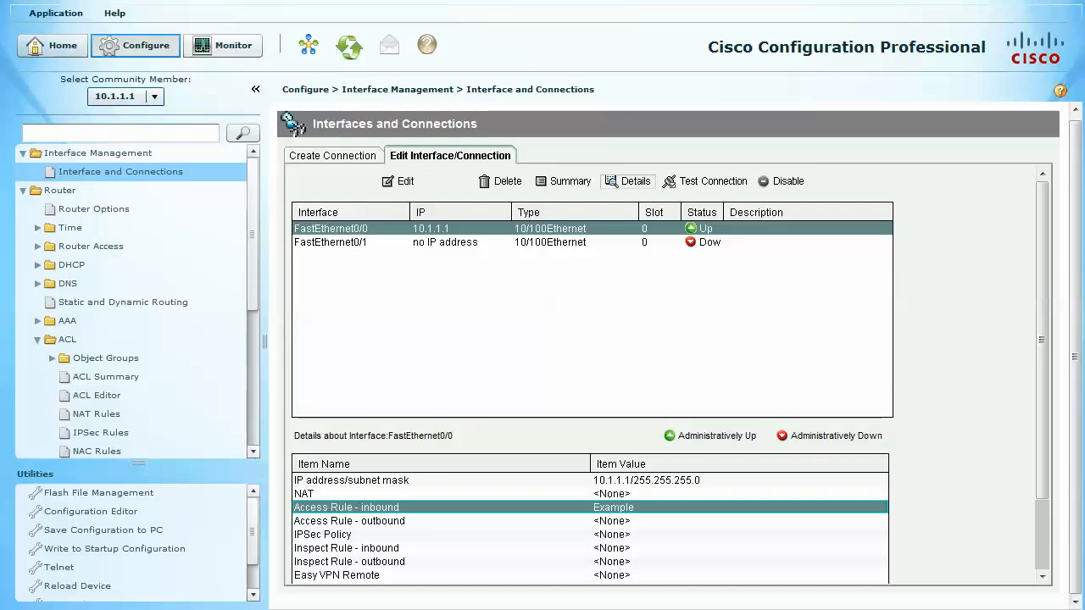
{"action": "left_click", "coordinate": [398, 181]}
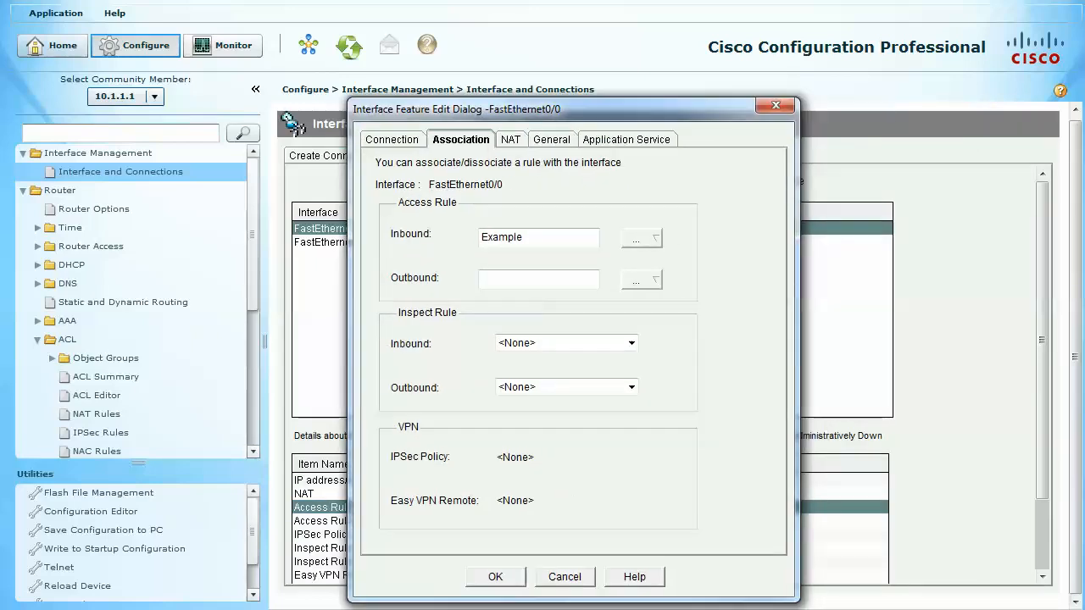
- Examine FastEthernet0/0's IP address types, dynamic DNS options, NAT, general security properties, and application service settings
{"action": "left_click", "coordinate": [392, 140]}
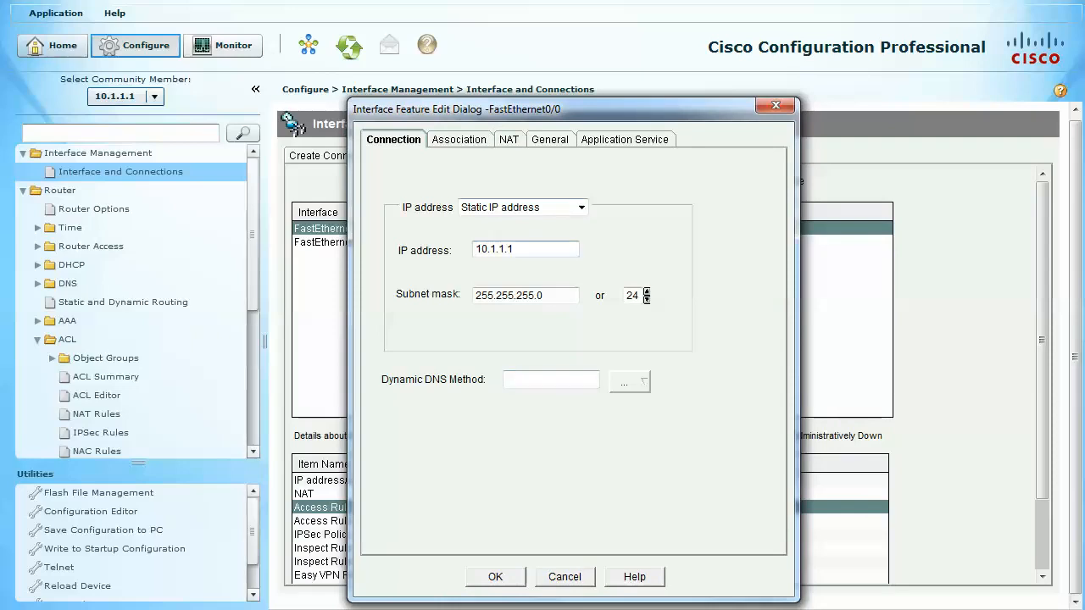
{"action": "left_click", "coordinate": [581, 207]}
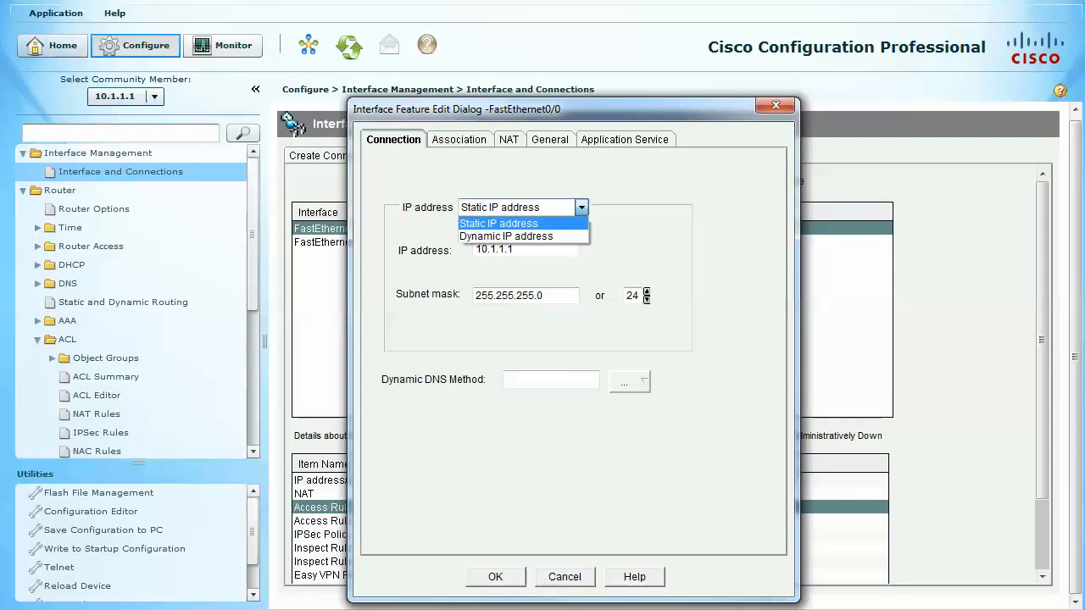
{"action": "left_click", "coordinate": [582, 207]}
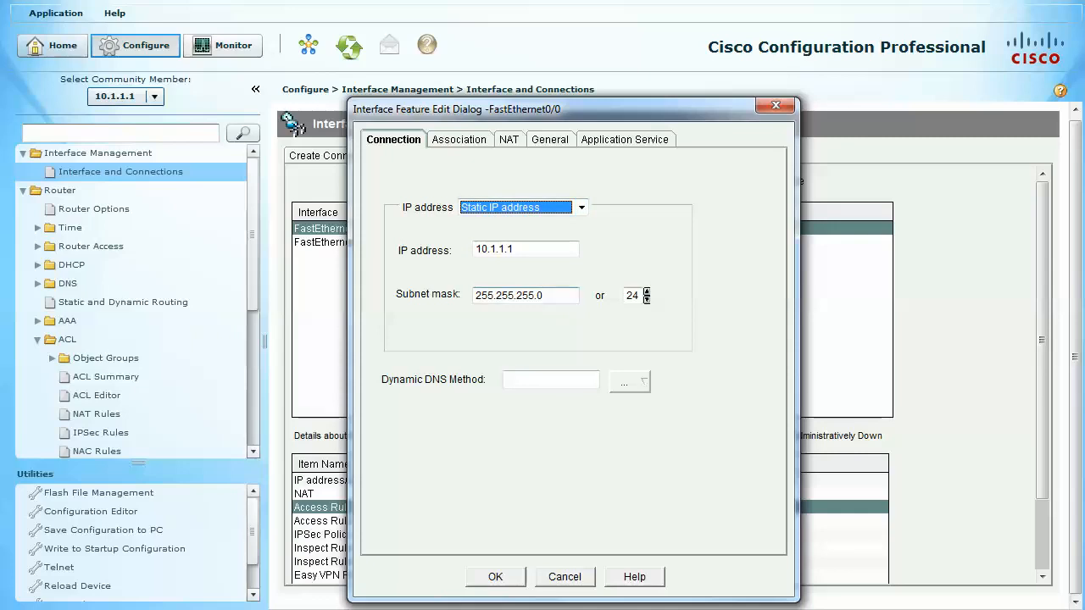
{"action": "left_click", "coordinate": [629, 381]}
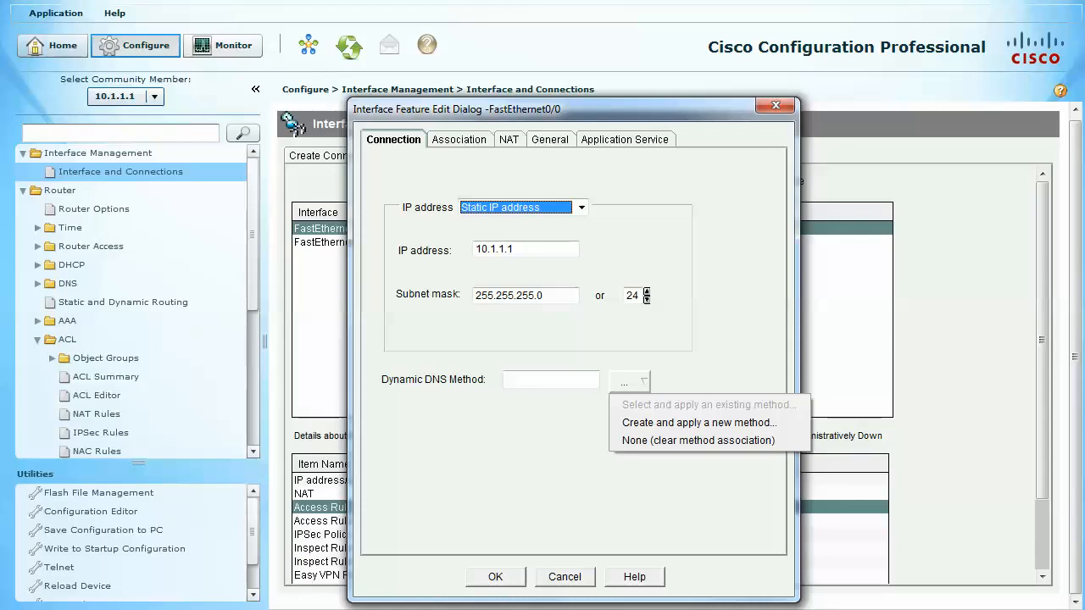
{"action": "left_click", "coordinate": [630, 381]}
{"action": "left_click", "coordinate": [509, 140]}
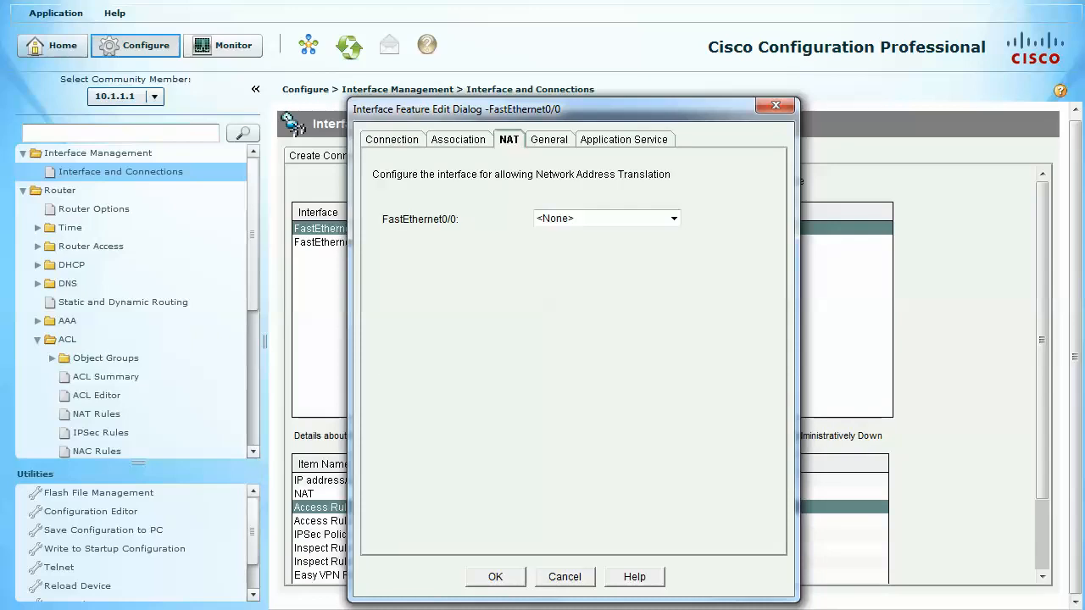
{"action": "left_click", "coordinate": [550, 140]}
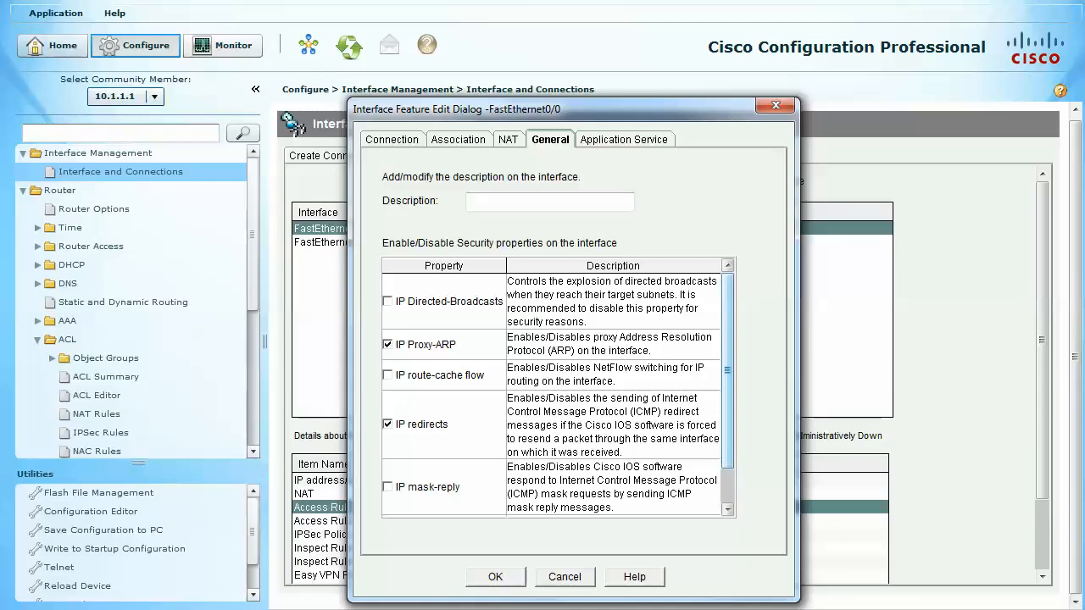
{"action": "scroll", "coordinate": [727, 373], "scroll_direction": "down", "scroll_amount": 2}
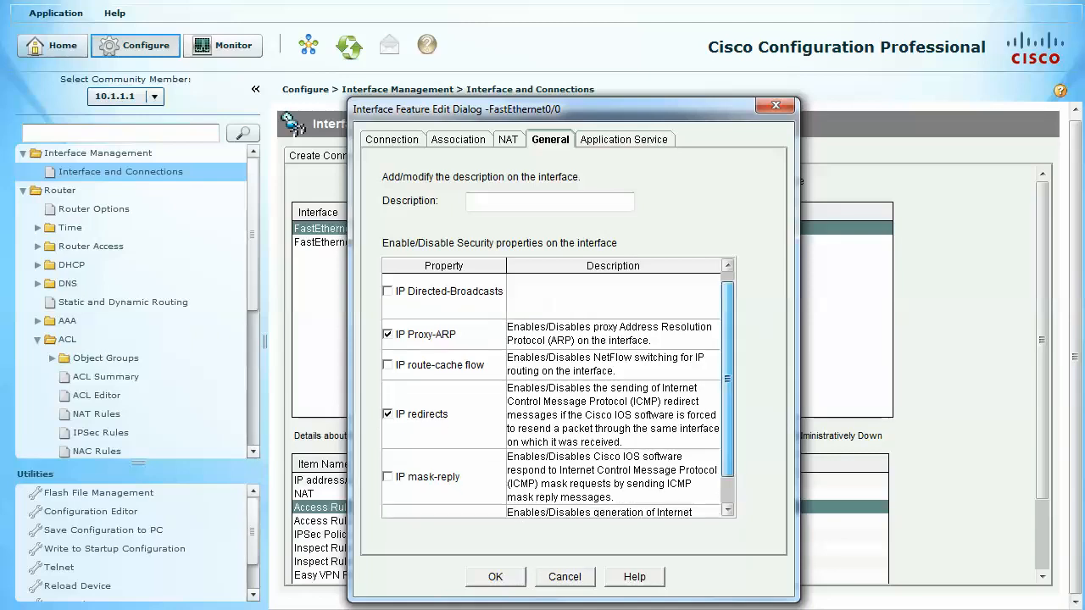
{"action": "scroll", "coordinate": [727, 373], "scroll_direction": "up", "scroll_amount": 2}
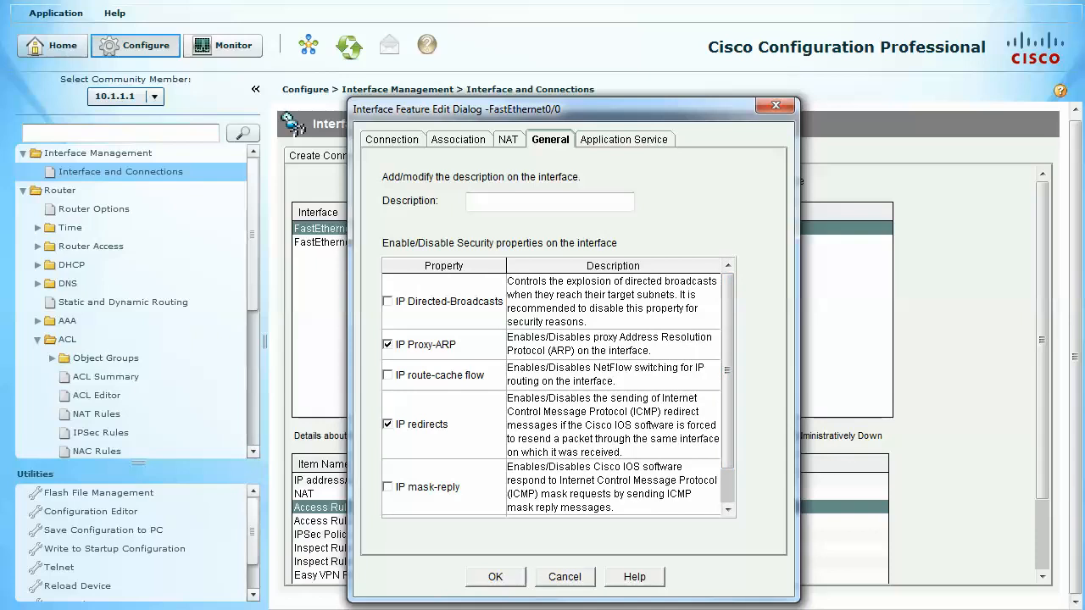
{"action": "left_click", "coordinate": [623, 140]}
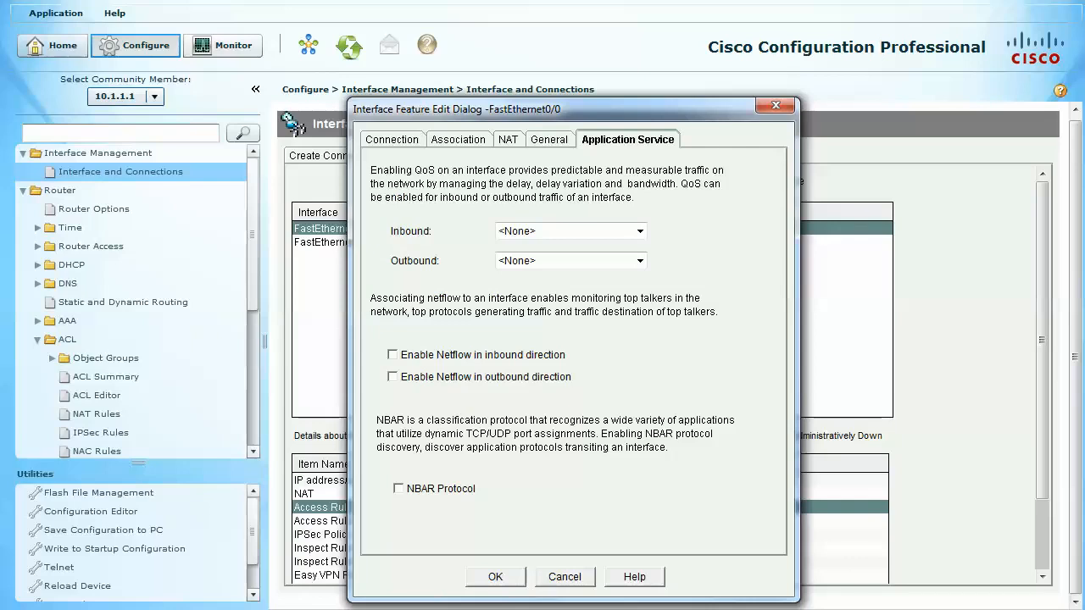
- Clear the inbound access rule association on FastEthernet0/0
{"action": "left_click", "coordinate": [458, 140]}
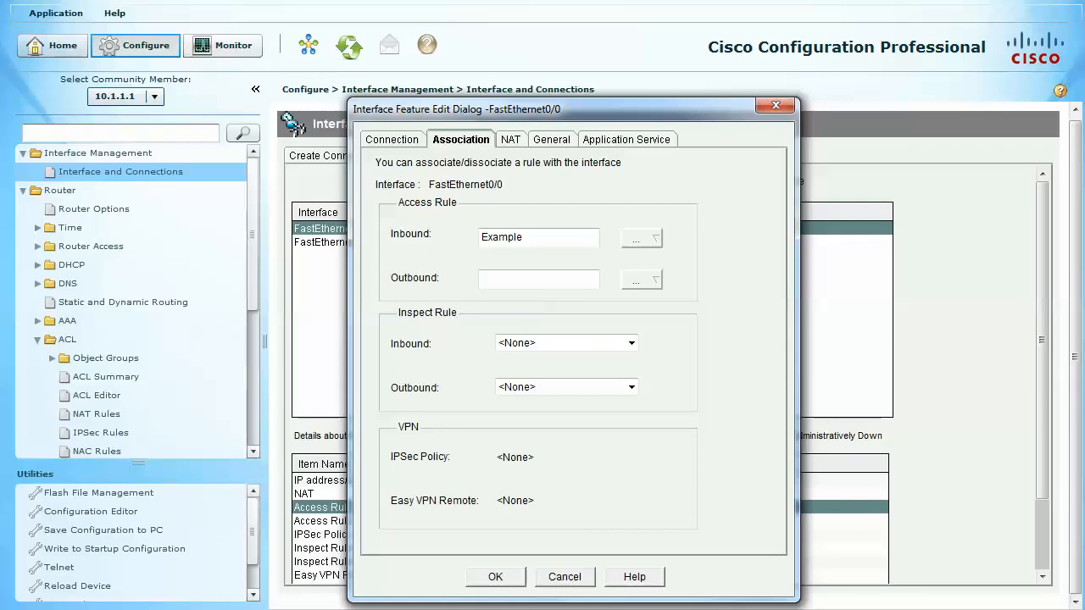
{"action": "left_click", "coordinate": [641, 238]}
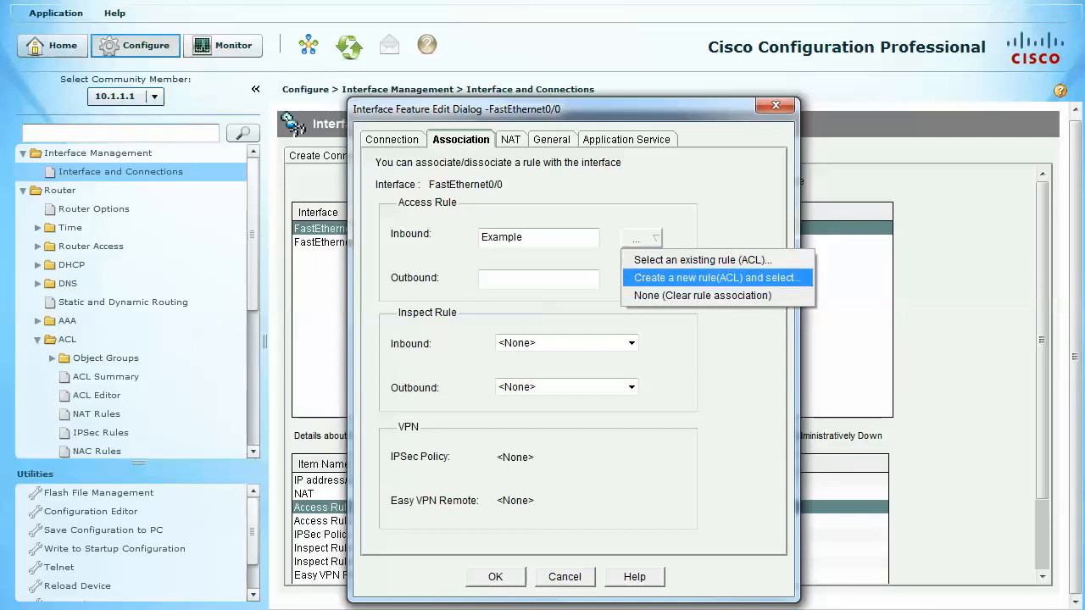
{"action": "left_click", "coordinate": [717, 278]}
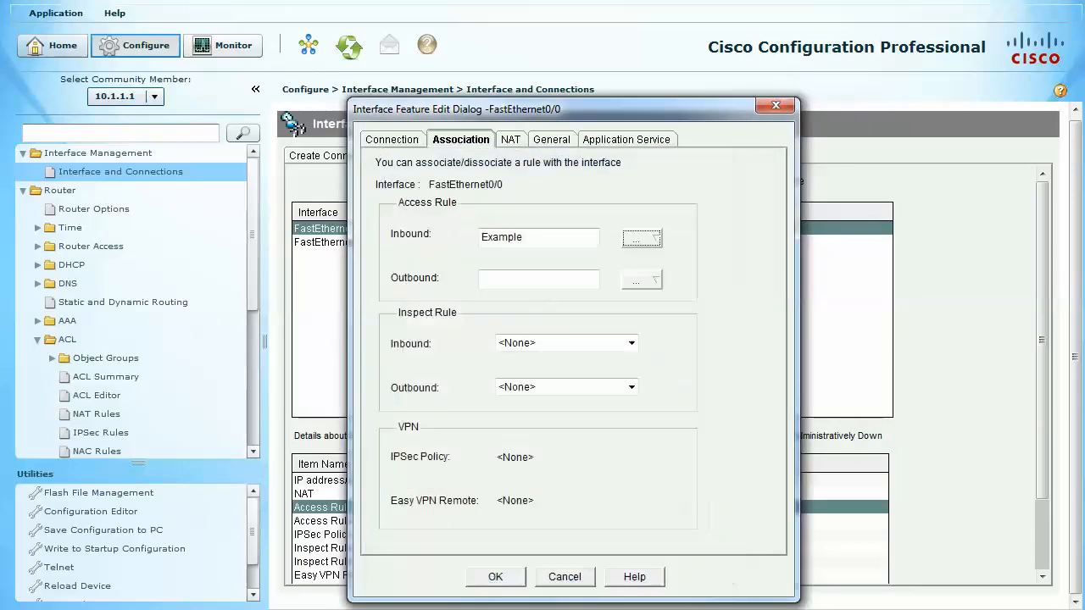
{"action": "left_click", "coordinate": [642, 238]}
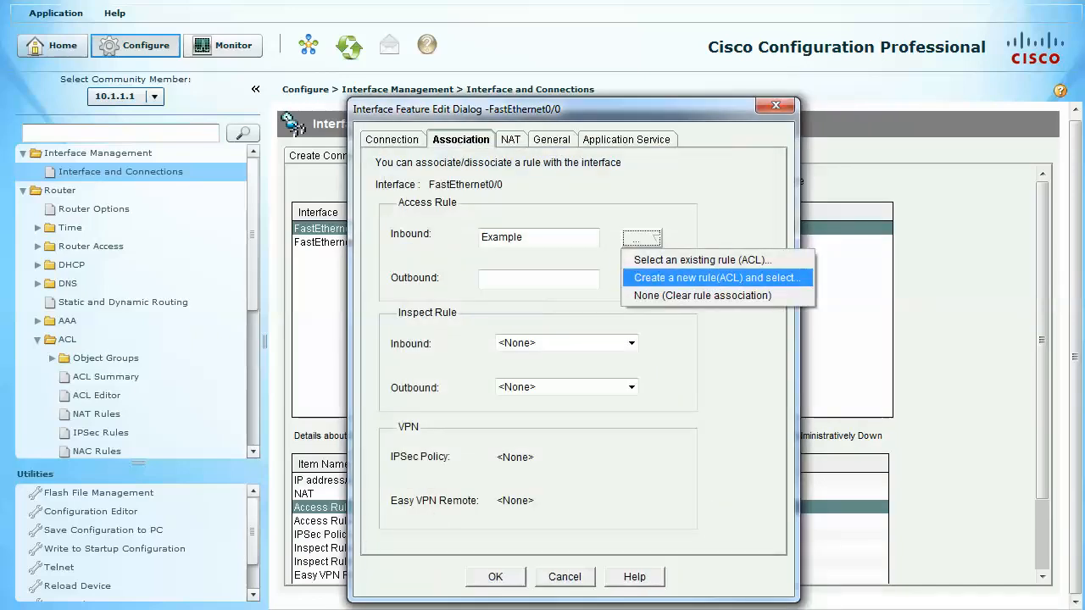
{"action": "left_click", "coordinate": [702, 295]}
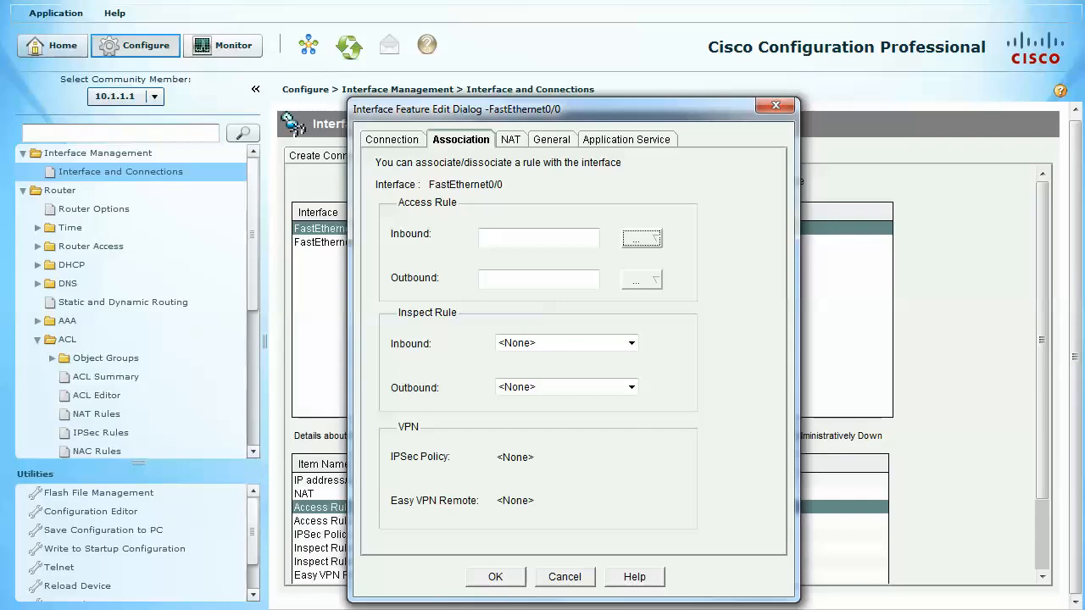
- Deliver the FastEthernet0/0 change to the router and save the running configuration to the startup configuration
{"action": "left_click", "coordinate": [496, 577]}
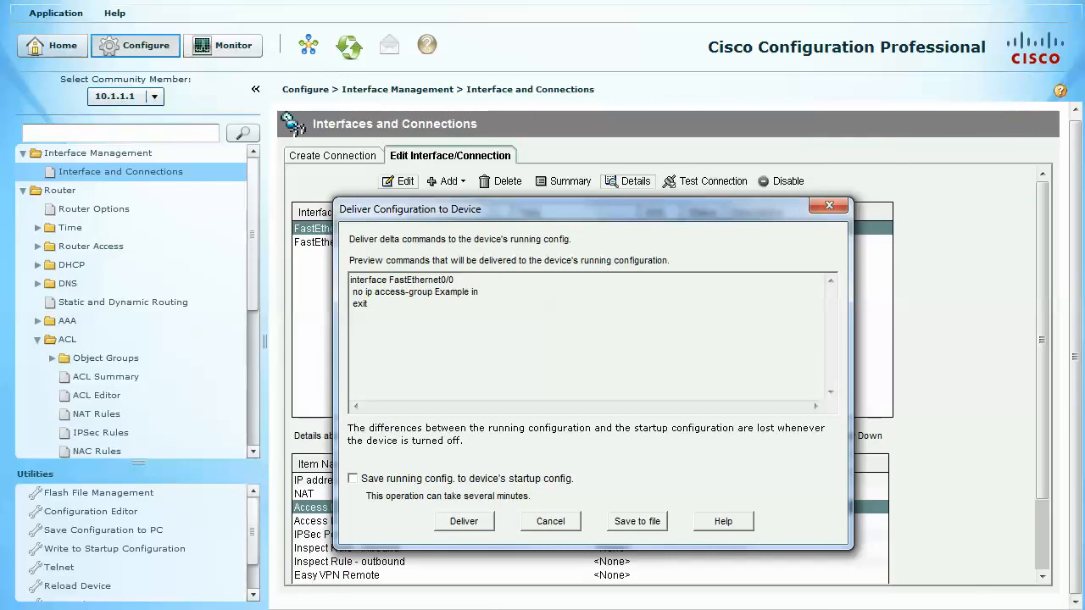
{"action": "left_click", "coordinate": [352, 479]}
{"action": "left_click", "coordinate": [464, 522]}
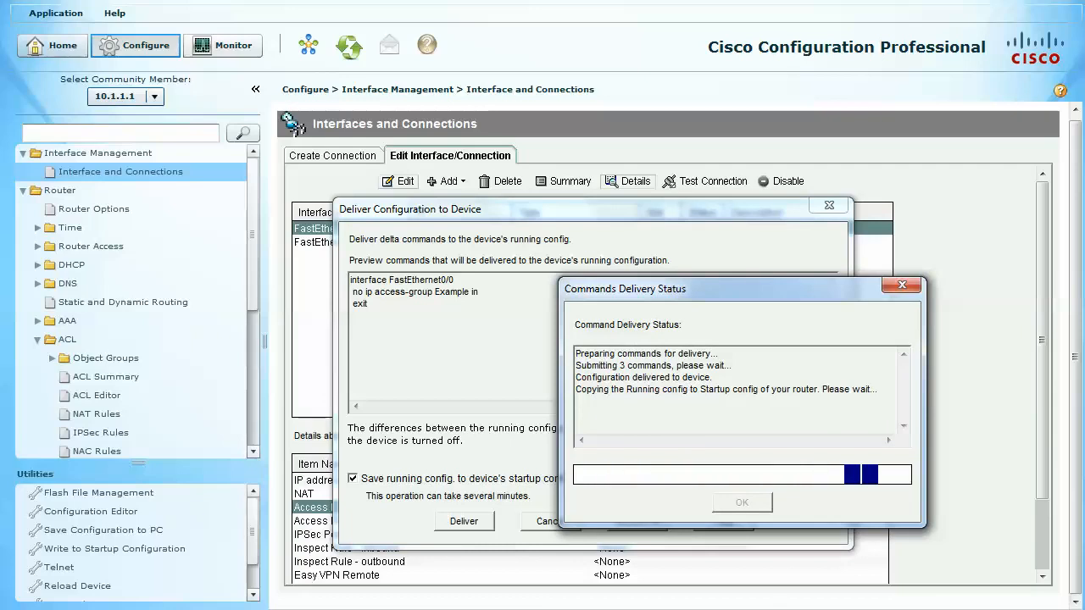
{"action": "left_click_drag", "start_coordinate": [729, 289], "coordinate": [562, 240]}
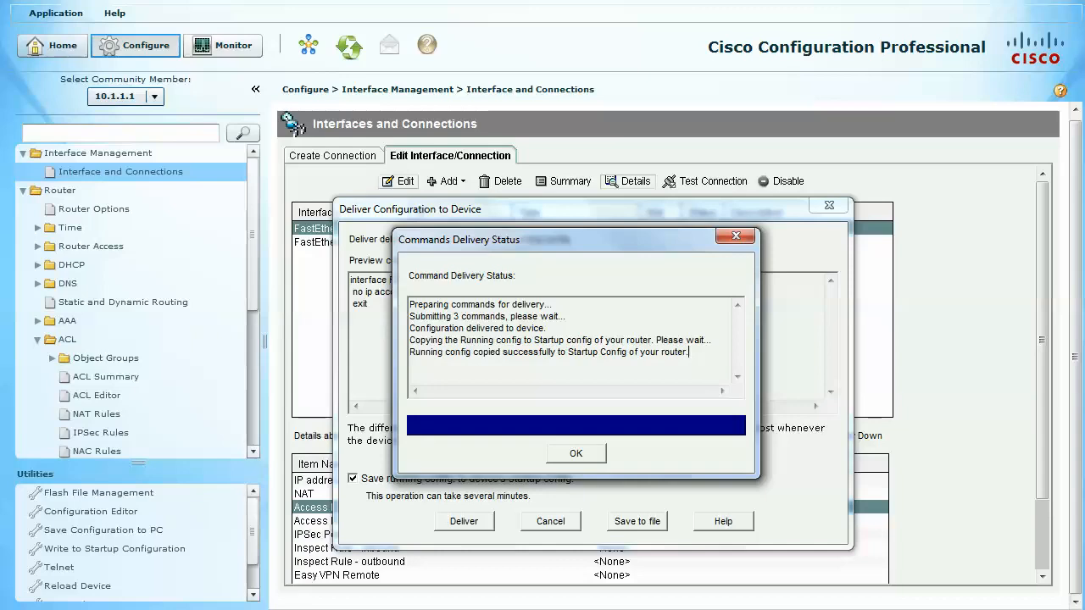
{"action": "left_click", "coordinate": [576, 453]}
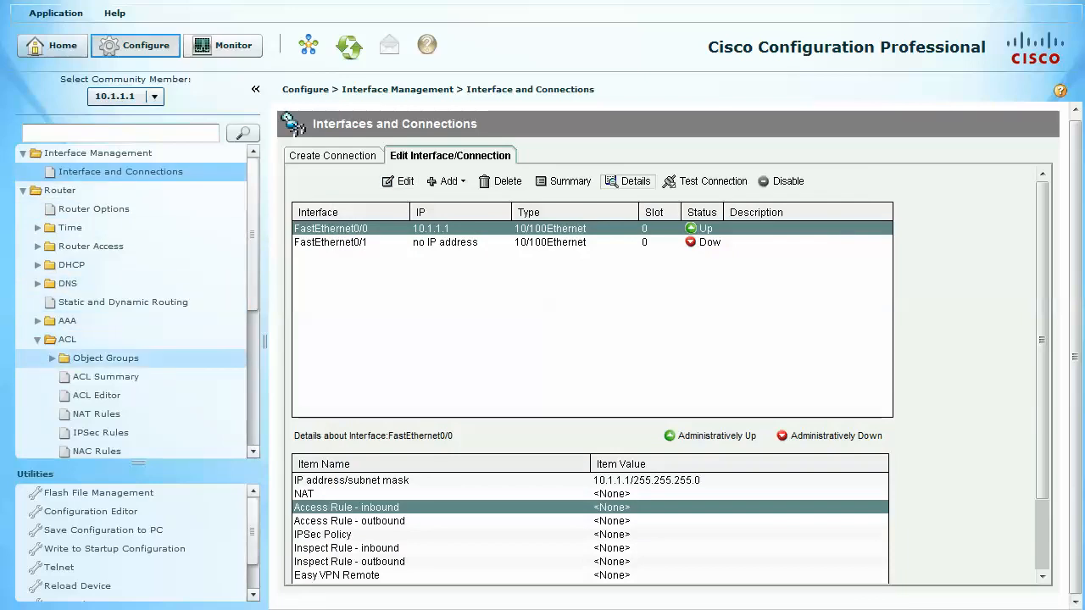
- Delete the extended access rule Example in the ACL Editor
{"action": "left_click", "coordinate": [106, 377]}
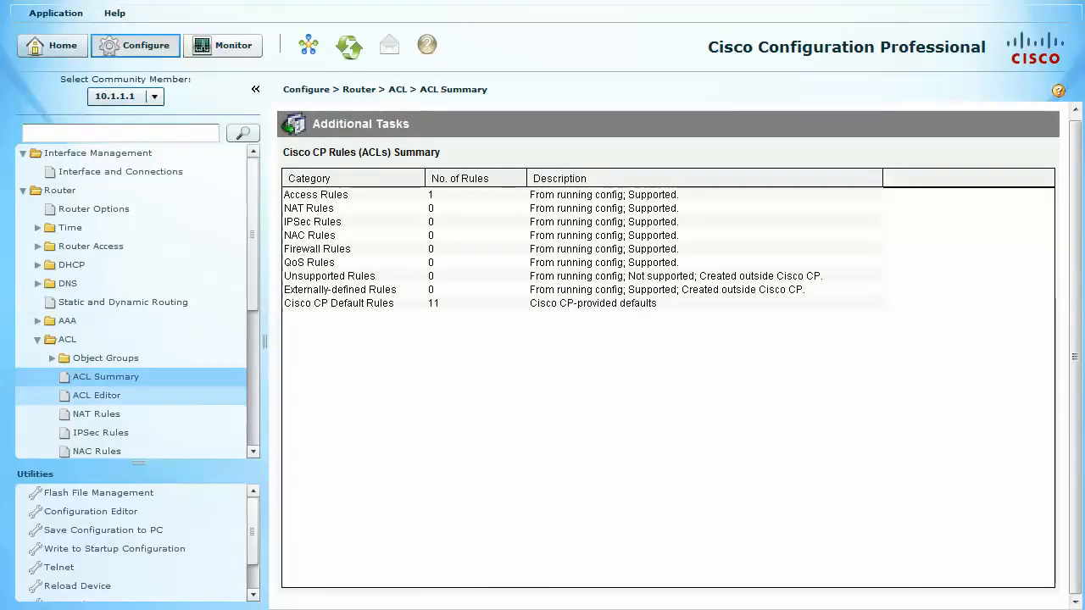
{"action": "left_click", "coordinate": [111, 395]}
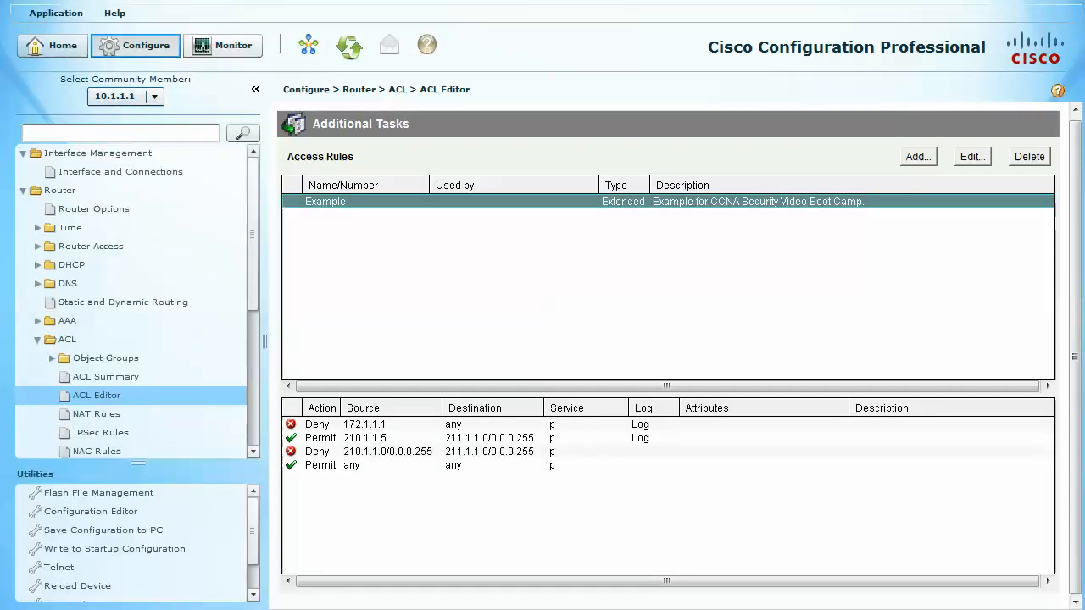
{"action": "left_click", "coordinate": [1030, 156]}
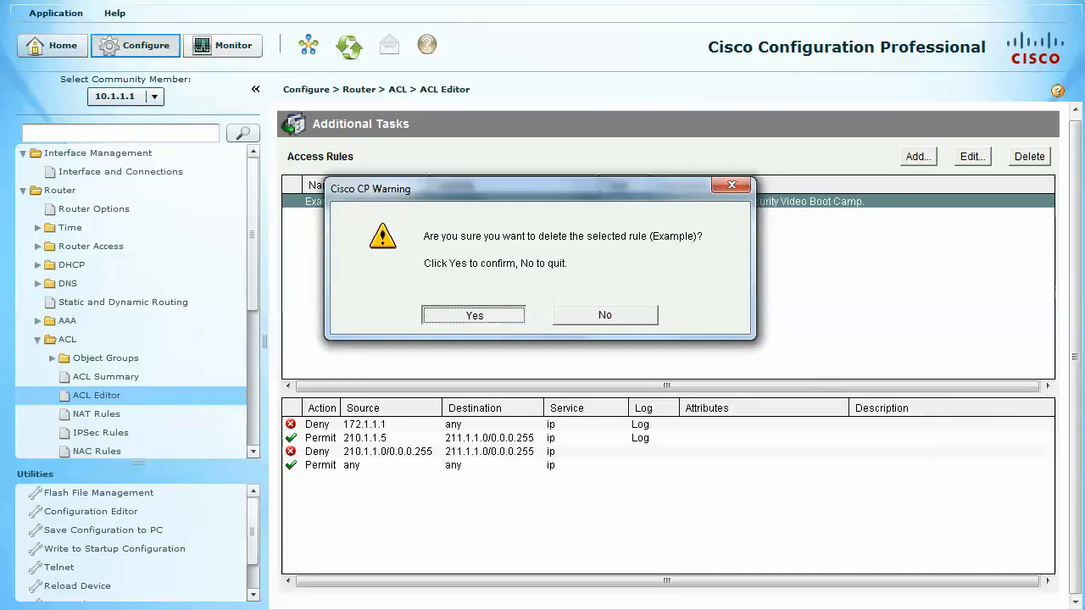
{"action": "left_click", "coordinate": [474, 315]}
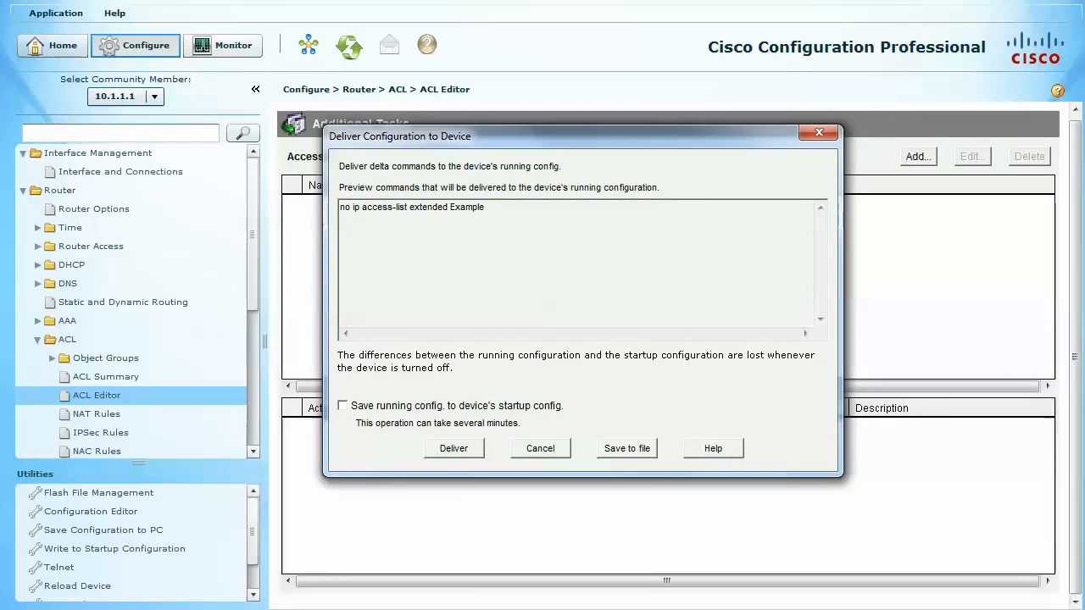
- Deliver the access list removal to the router, saving the running configuration to the startup configuration
{"action": "left_click", "coordinate": [342, 406]}
{"action": "left_click", "coordinate": [453, 448]}
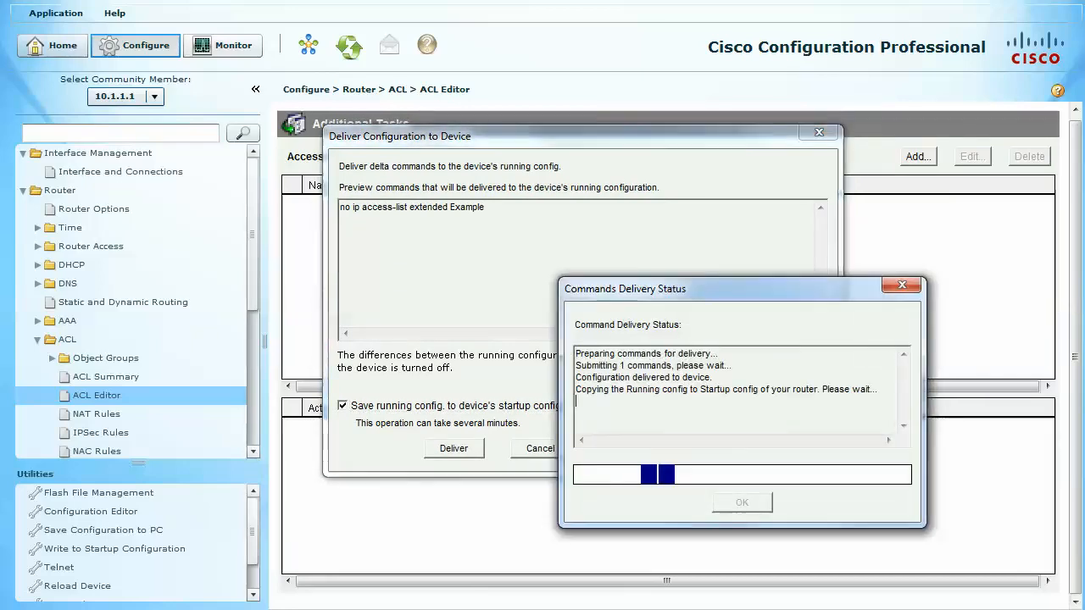
{"action": "left_click_drag", "start_coordinate": [729, 289], "coordinate": [496, 182]}
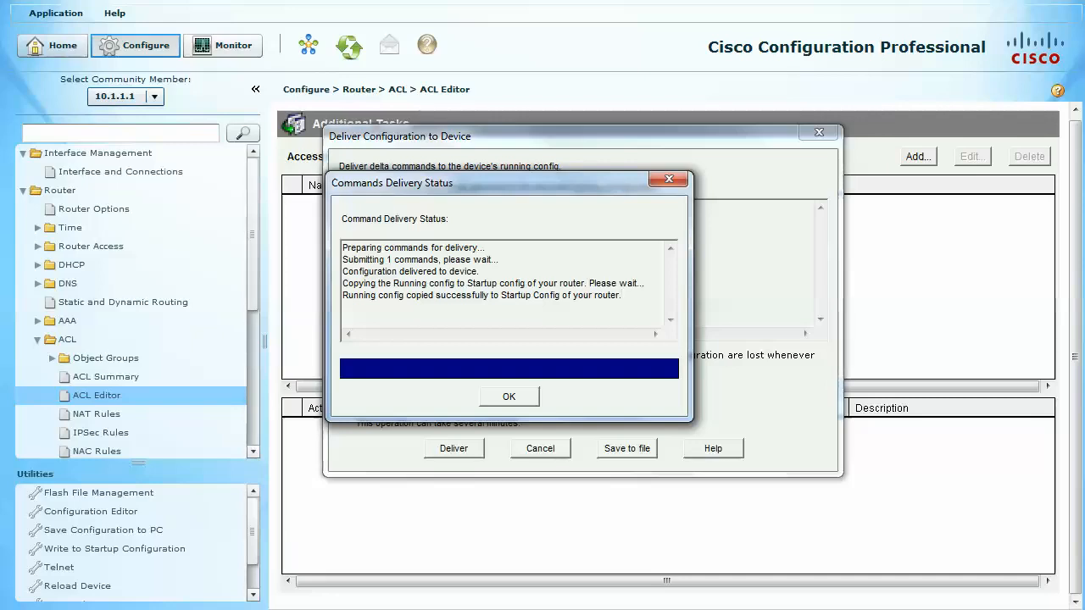
{"action": "left_click", "coordinate": [508, 397]}
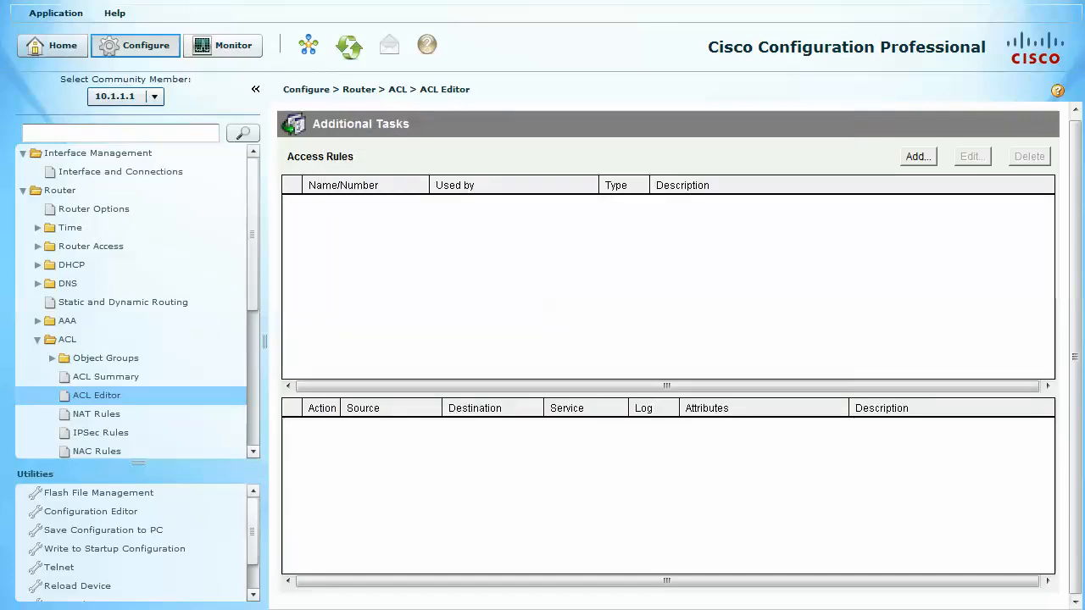
{"action": "left_click", "coordinate": [98, 153]}
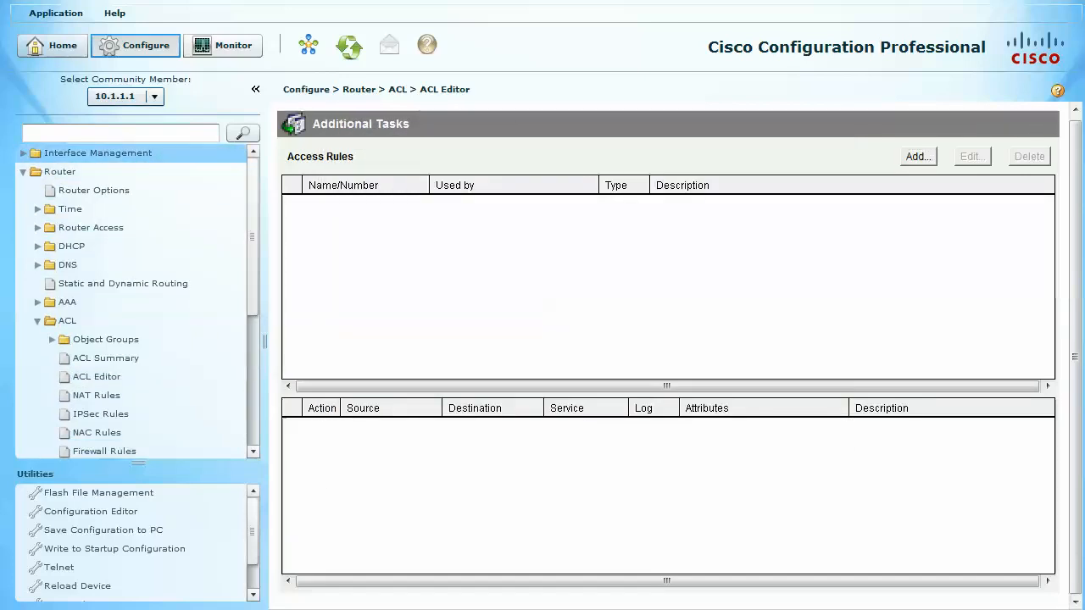